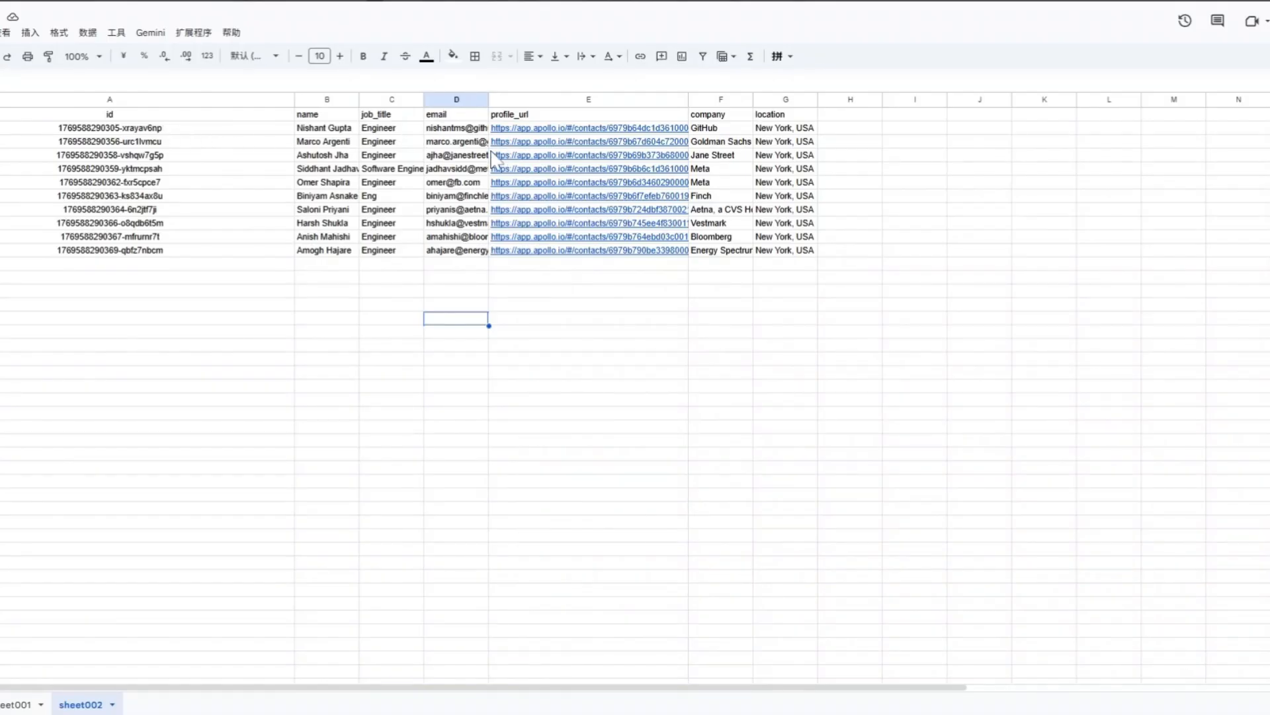
mouse_move(522, 159)
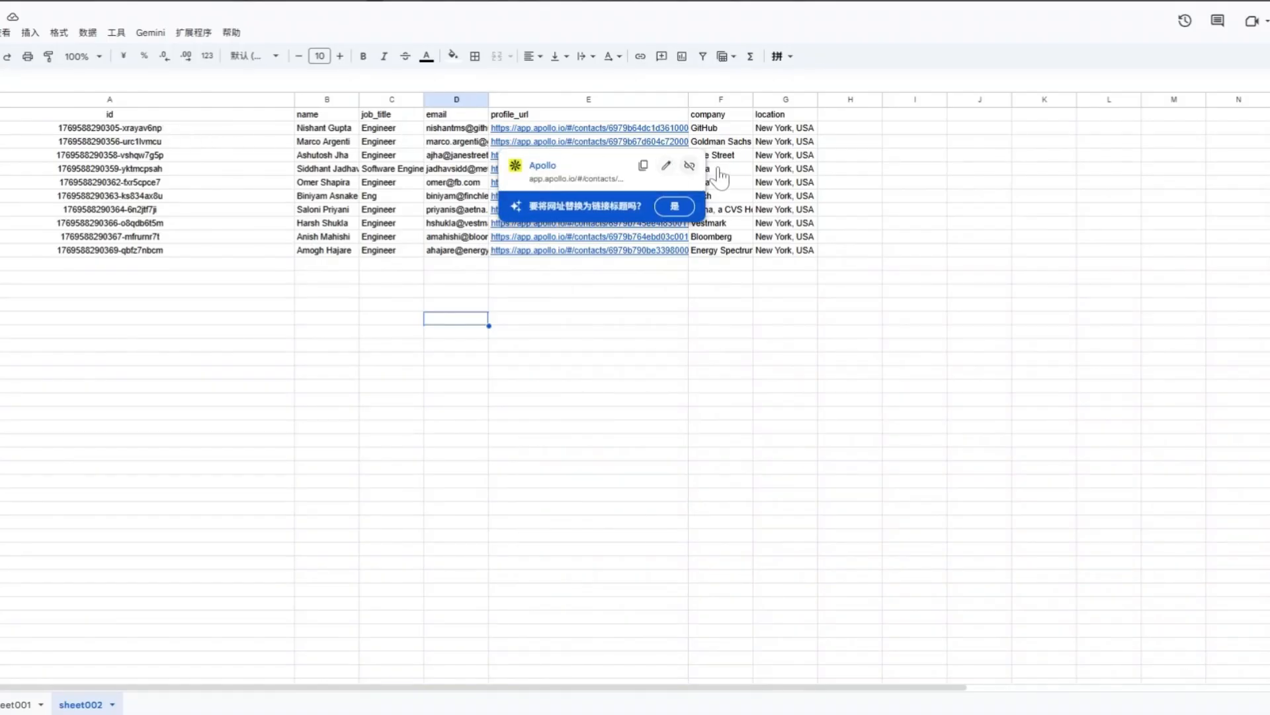
click(907, 215)
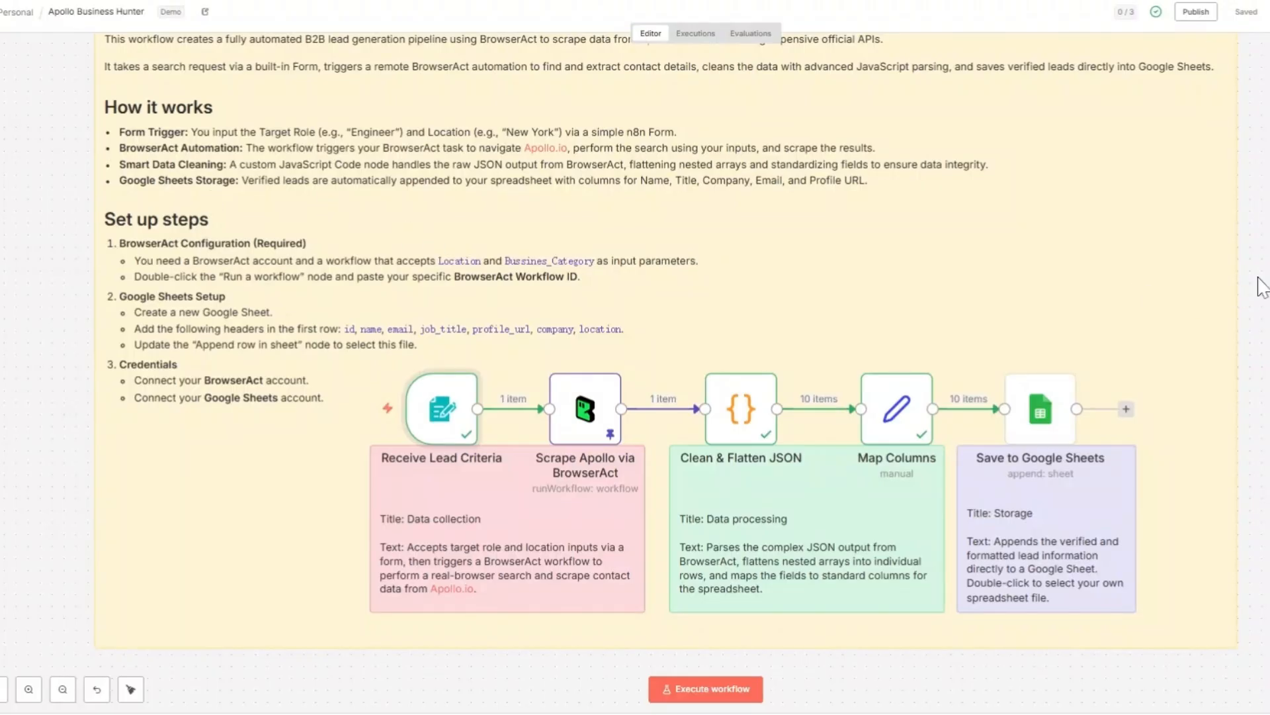
Step: Open the Receive Lead Criteria node, review its Location and Bussines_Category form fields and submitted test data, and return to the canvas
mouse_move(452, 400)
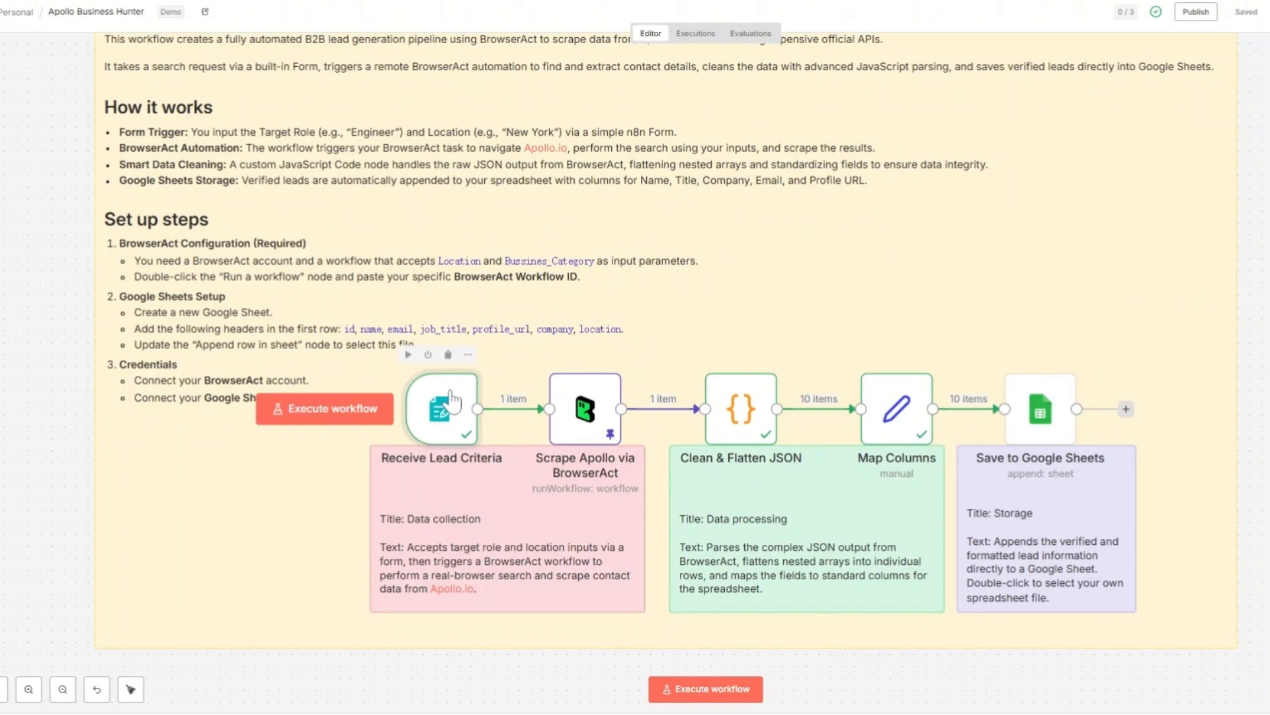
double_click(452, 400)
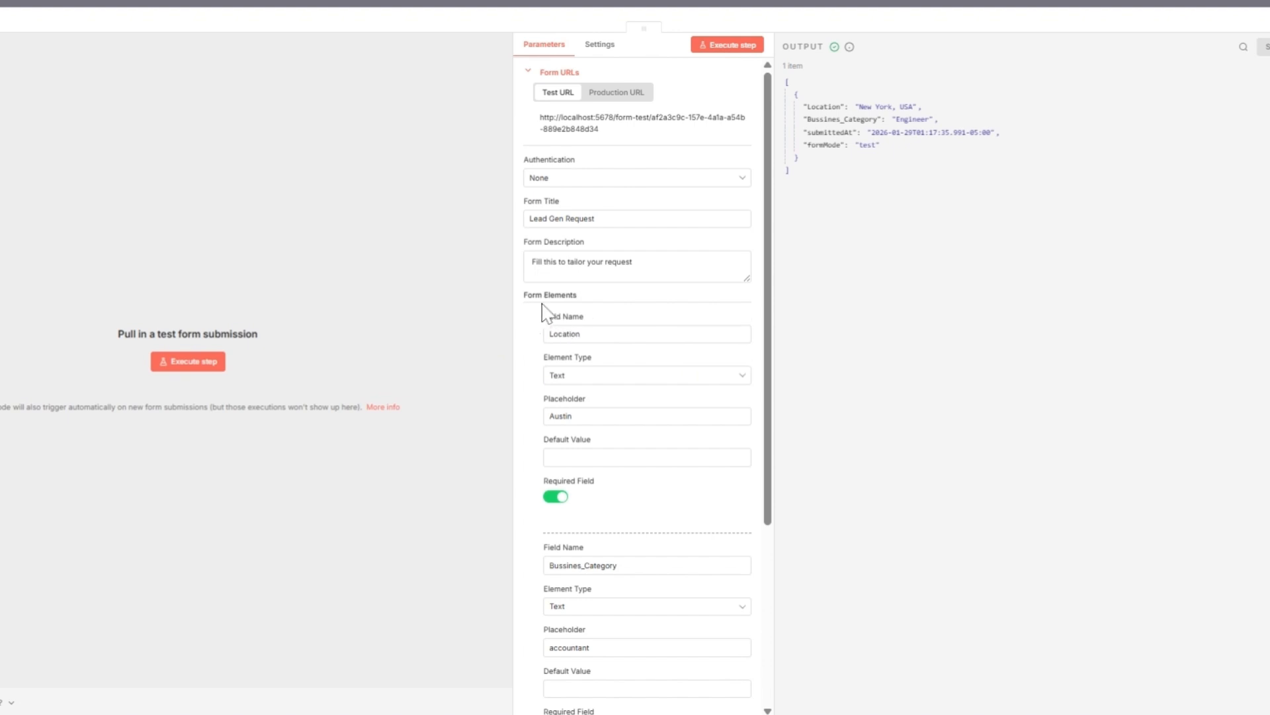
click(596, 335)
scroll(618, 448, down, 2)
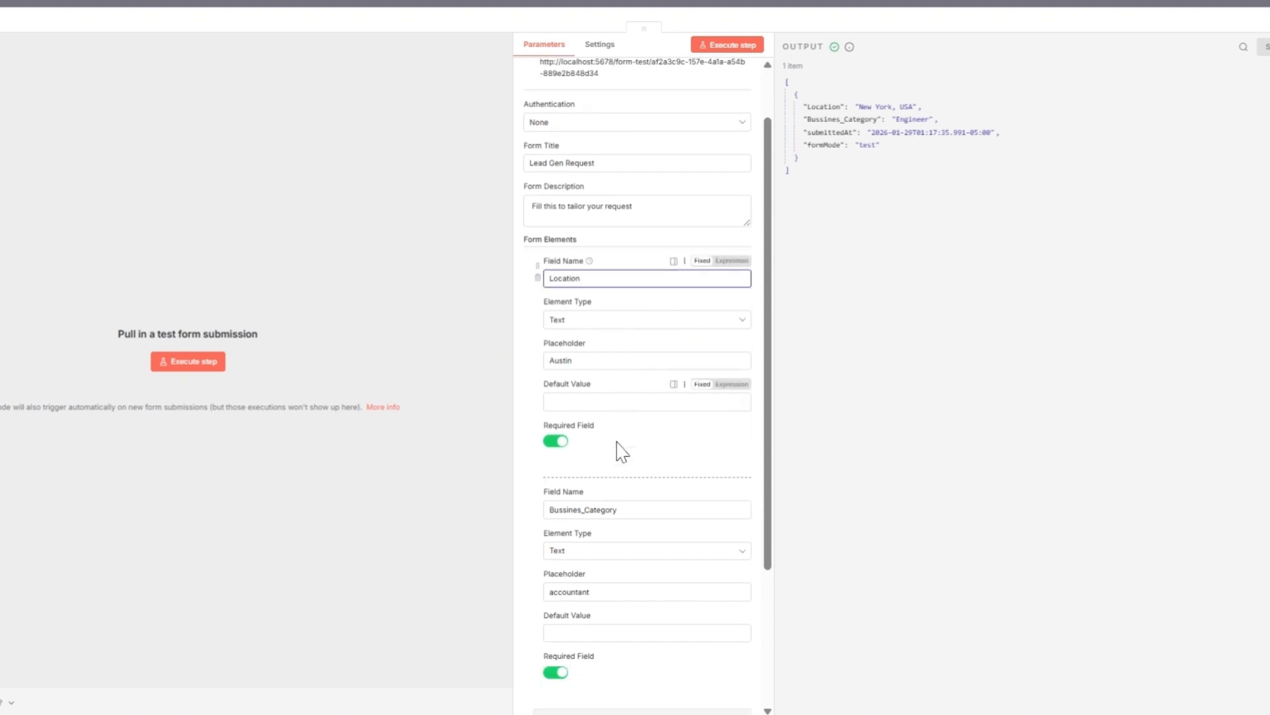
click(576, 482)
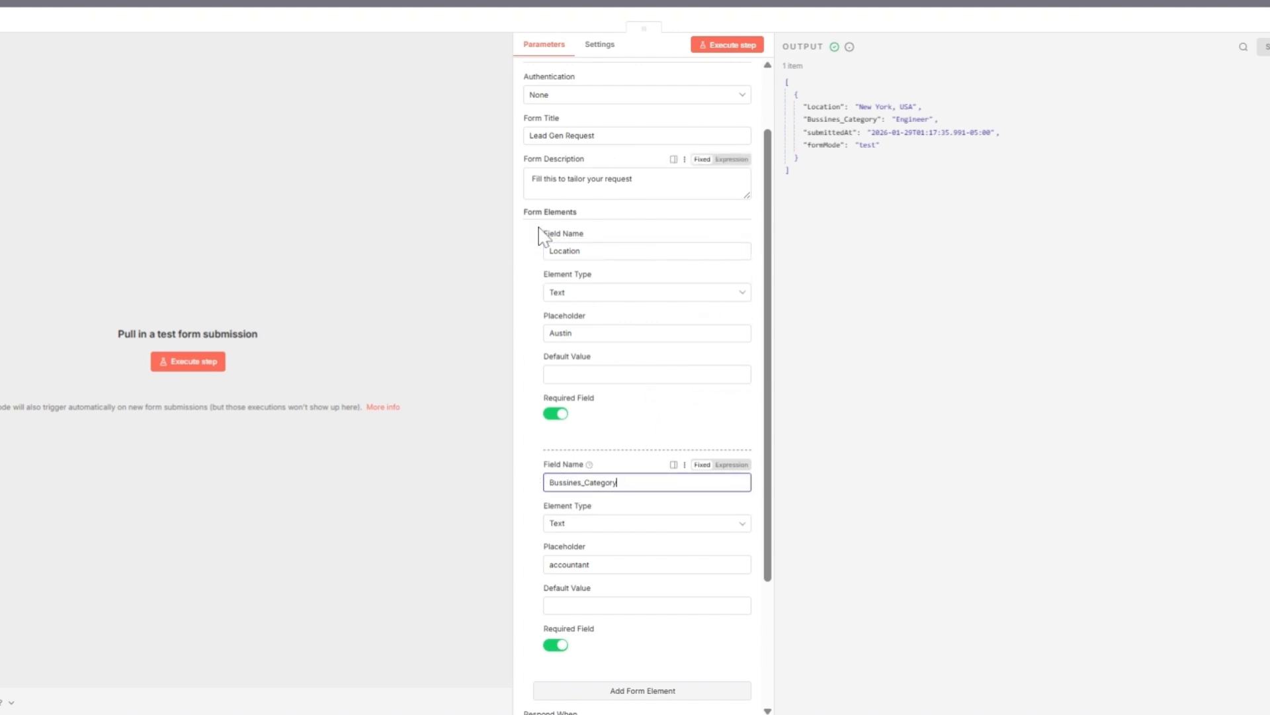
click(211, 364)
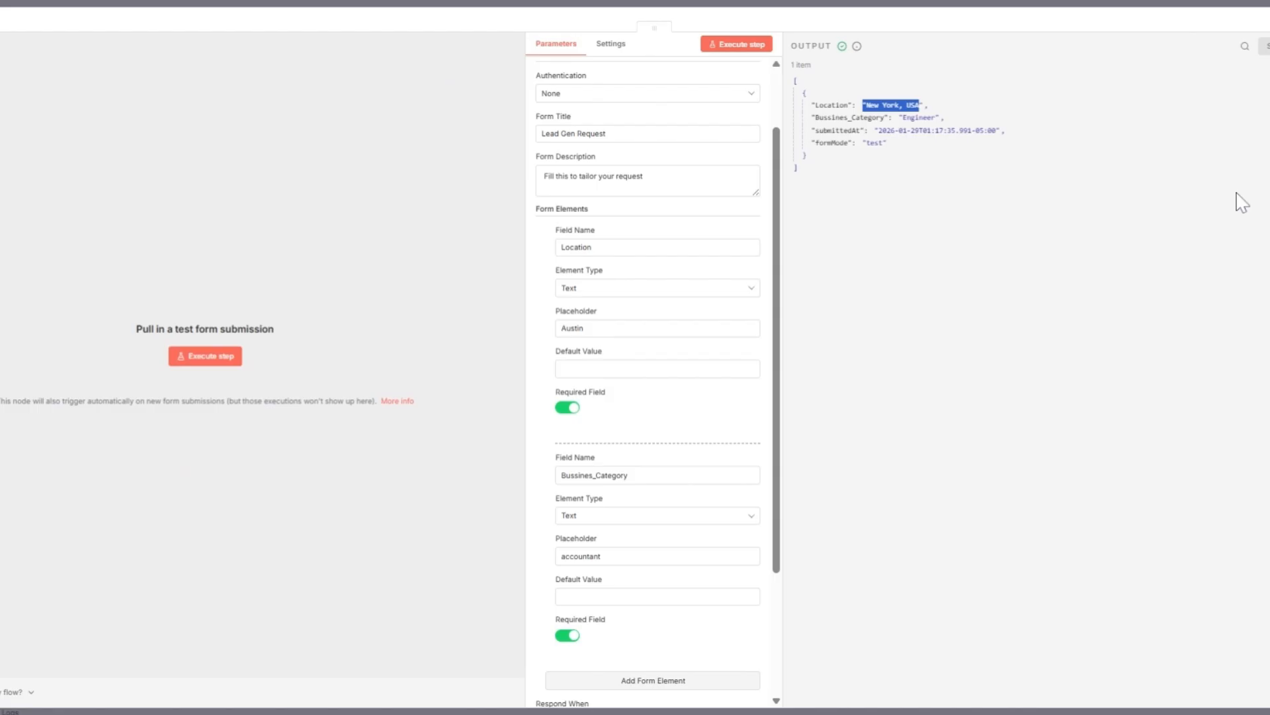
click(1236, 193)
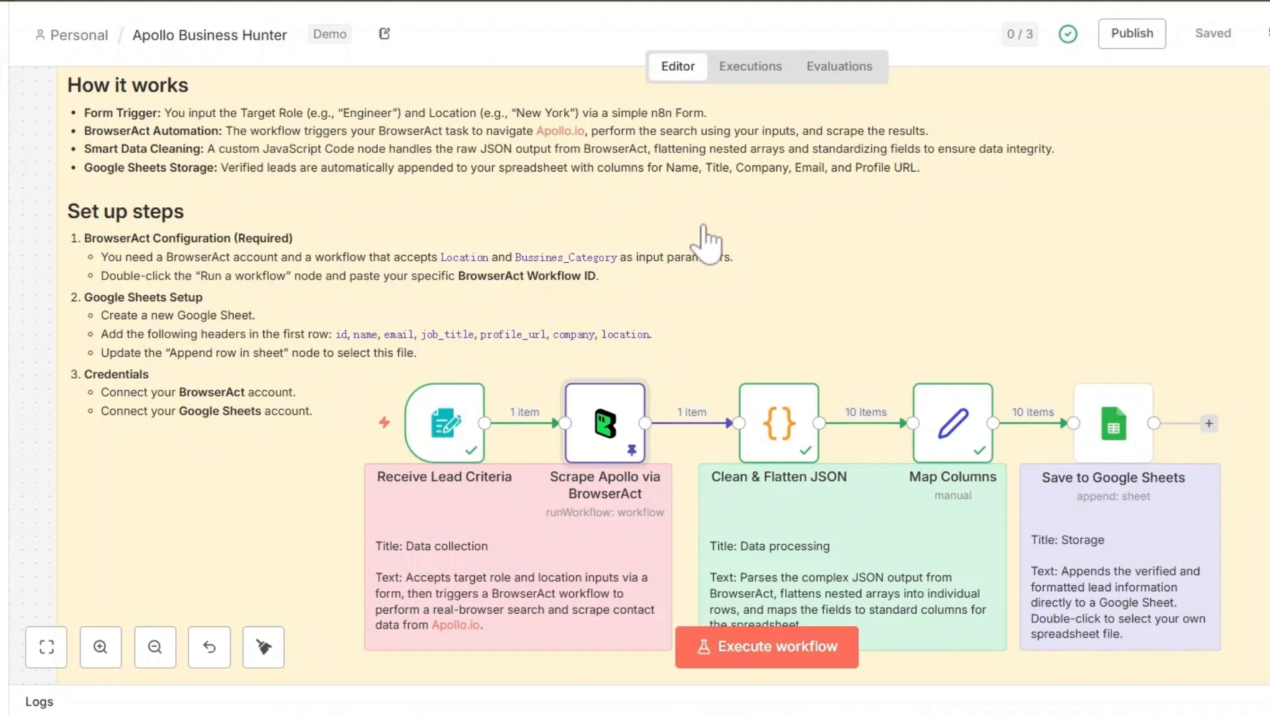
Step: Open the Scrape Apollo via BrowserAct node and review its selected workflow, Bussines_Category and Location mappings, incognito mode and timeout
double_click(604, 418)
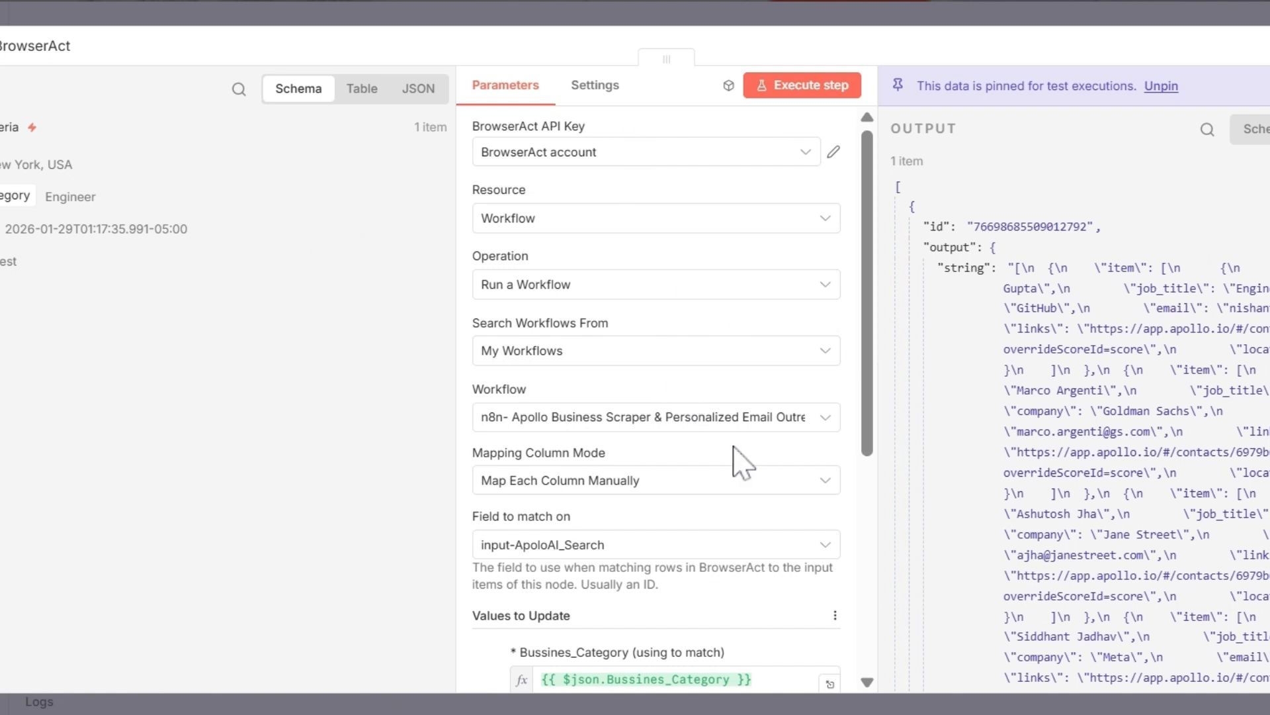
click(587, 431)
click(585, 430)
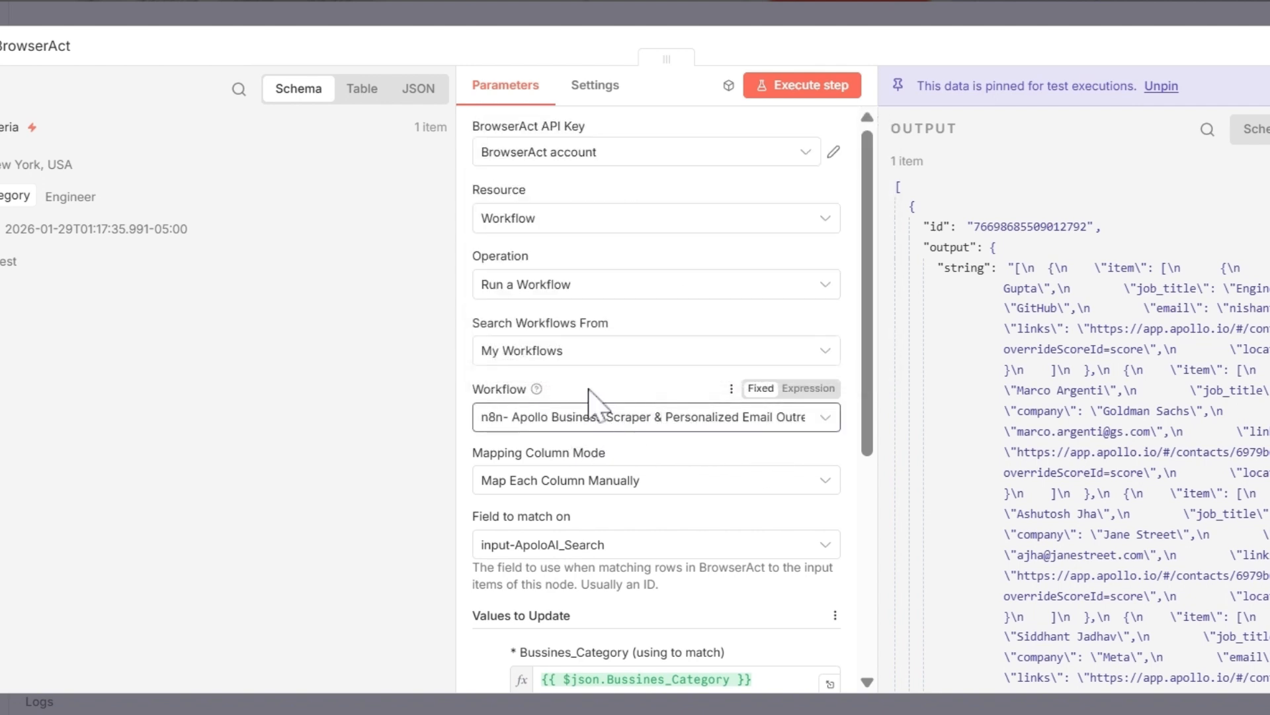
scroll(604, 400, down, 2)
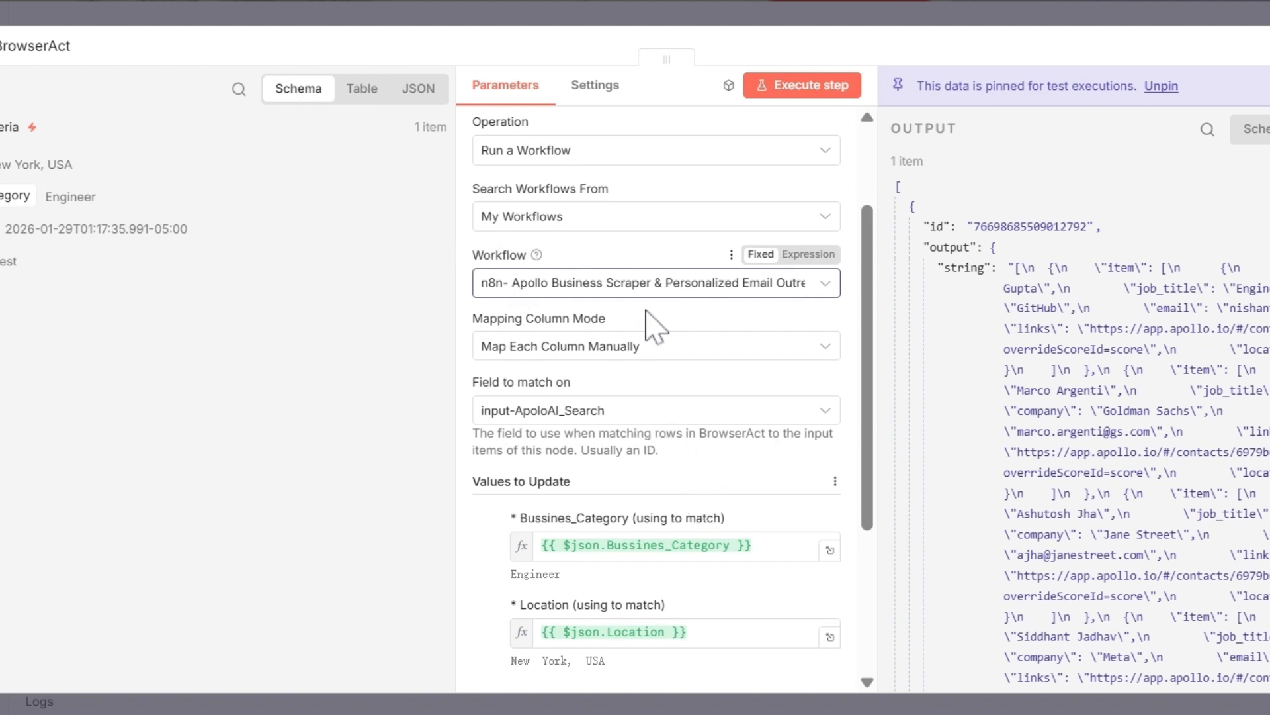
scroll(645, 327, down, 4)
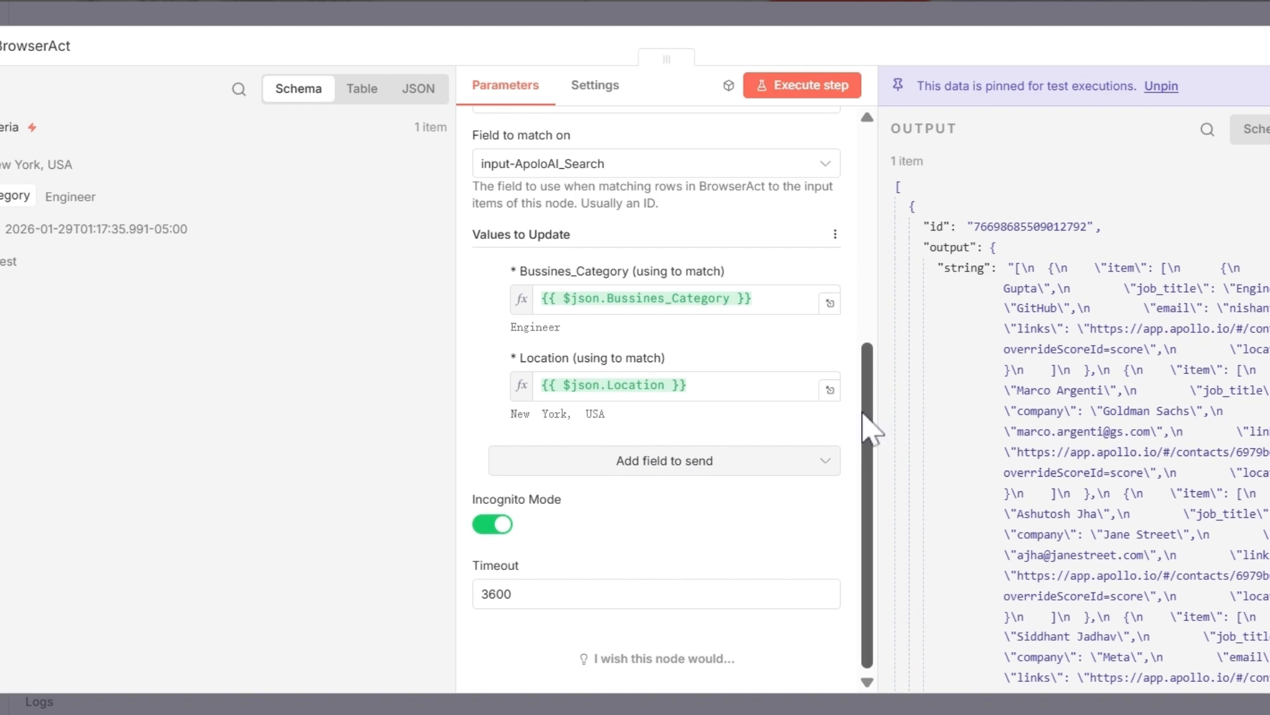
drag(865, 417, 848, 349)
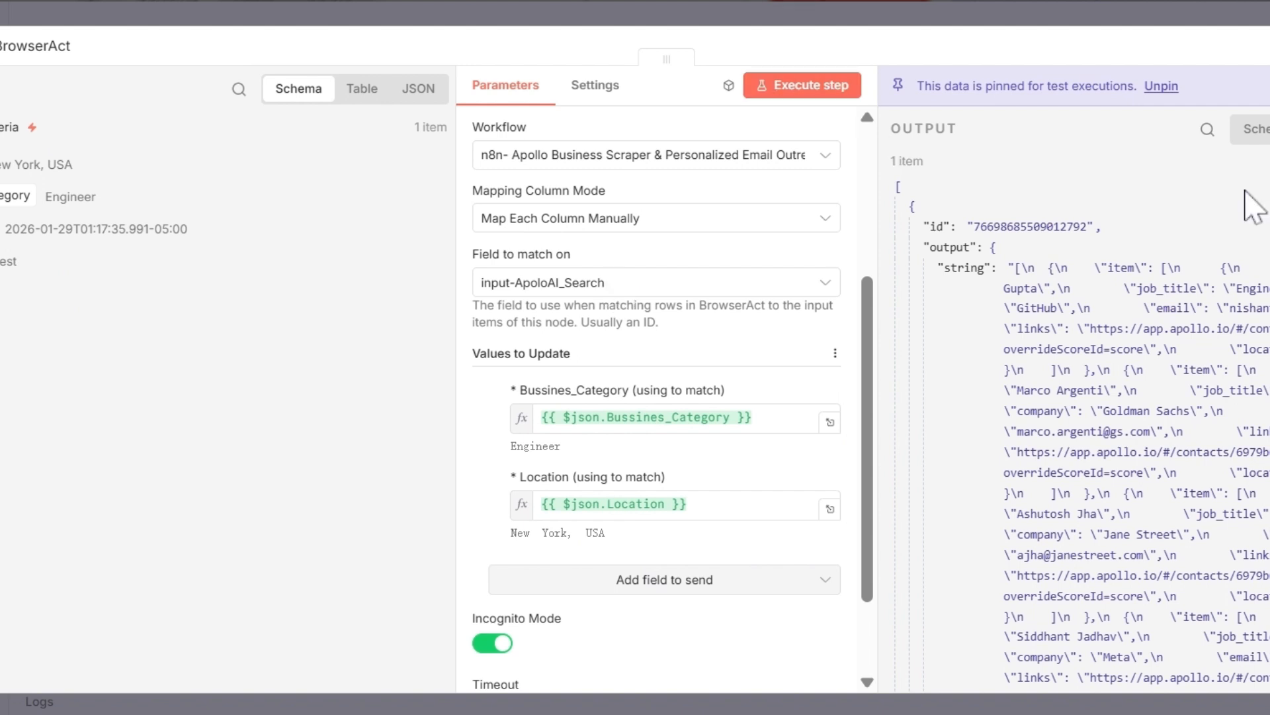
Step: Examine the pinned BrowserAct output with the scraped contacts and return to the workflow canvas
scroll(1081, 435, down, 10)
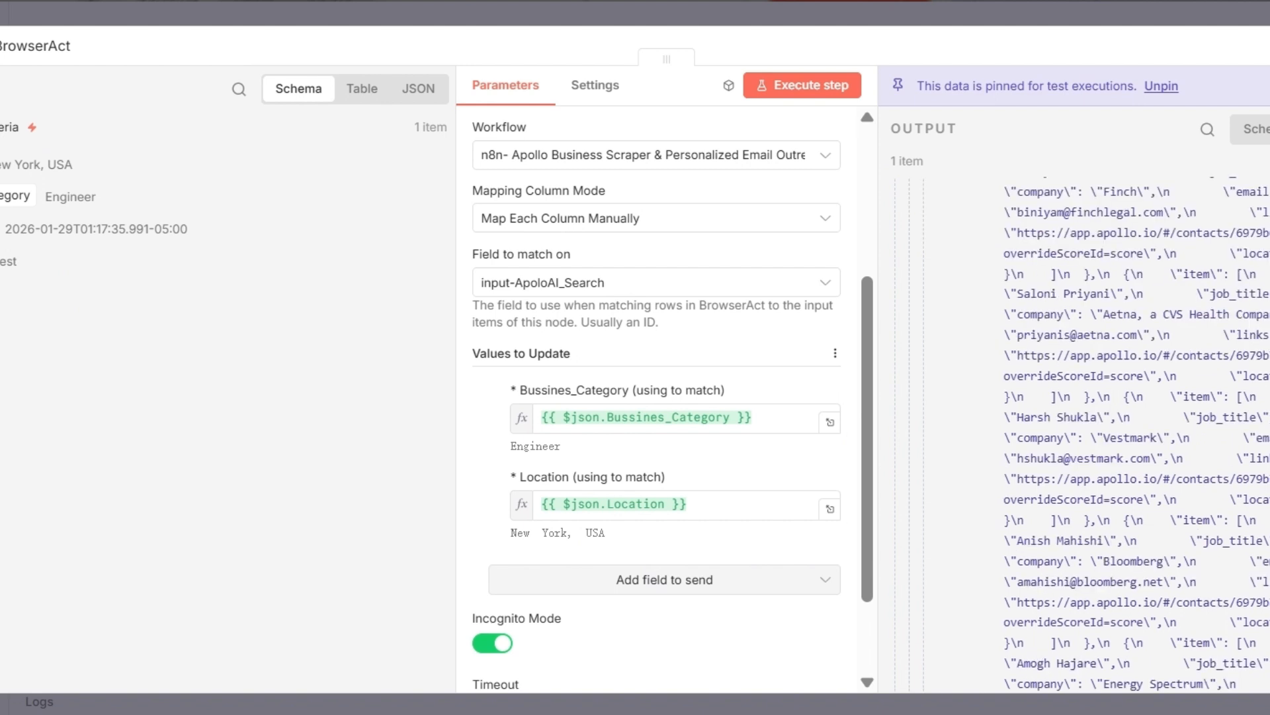
scroll(1081, 435, down, 3)
scroll(903, 189, up, 13)
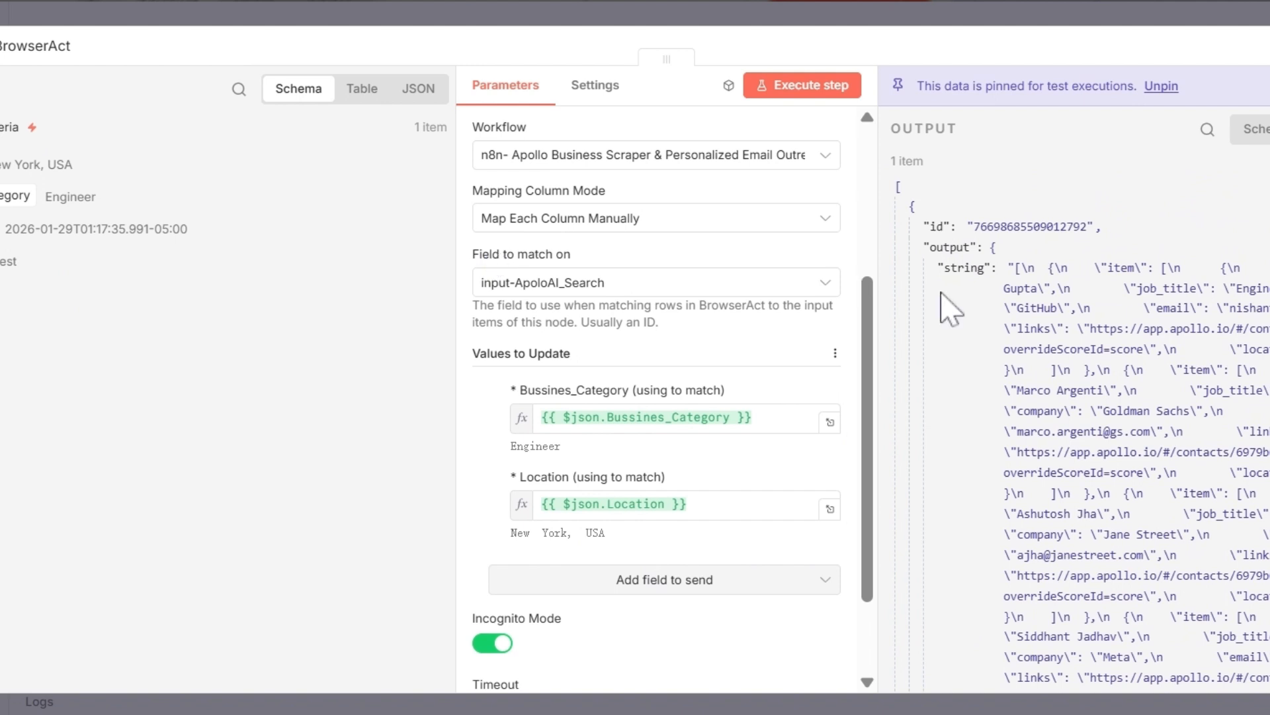
drag(868, 291, 868, 131)
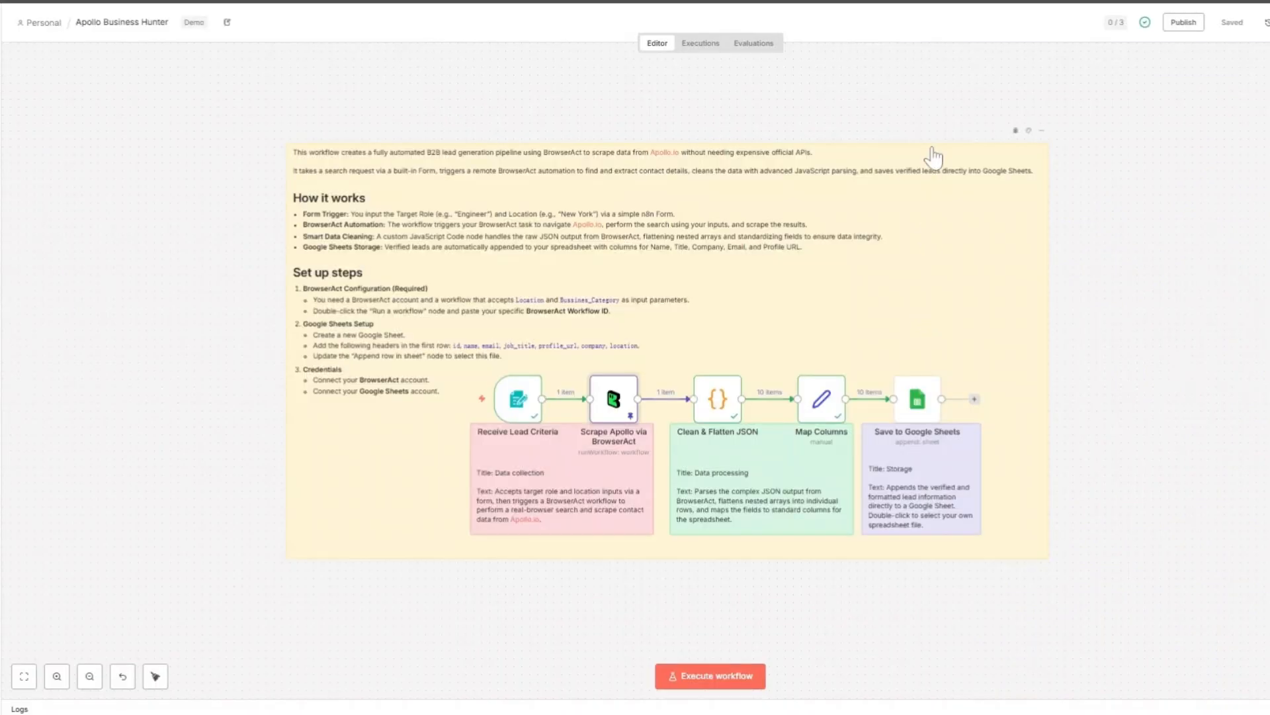
Step: Open the Clean & Flatten JSON node, read through its JavaScript parsing code from start to end, and close it
double_click(719, 399)
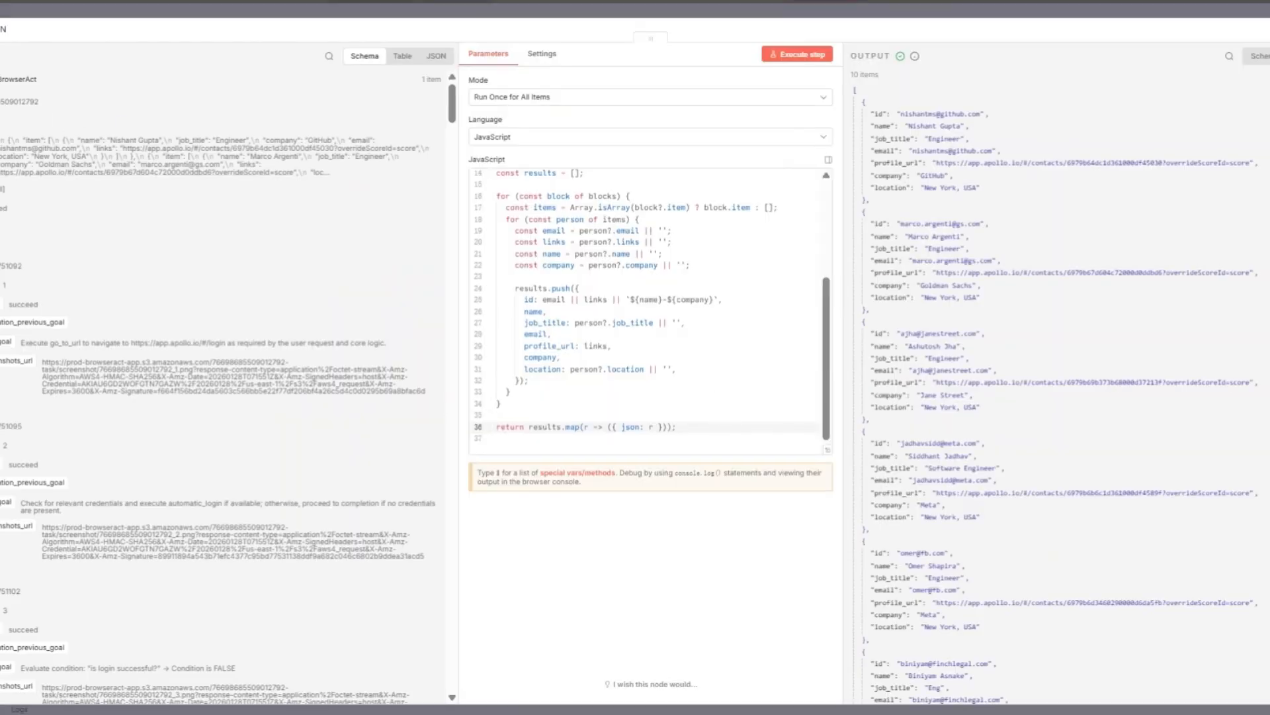
scroll(648, 311, up, 5)
scroll(648, 311, up, 1)
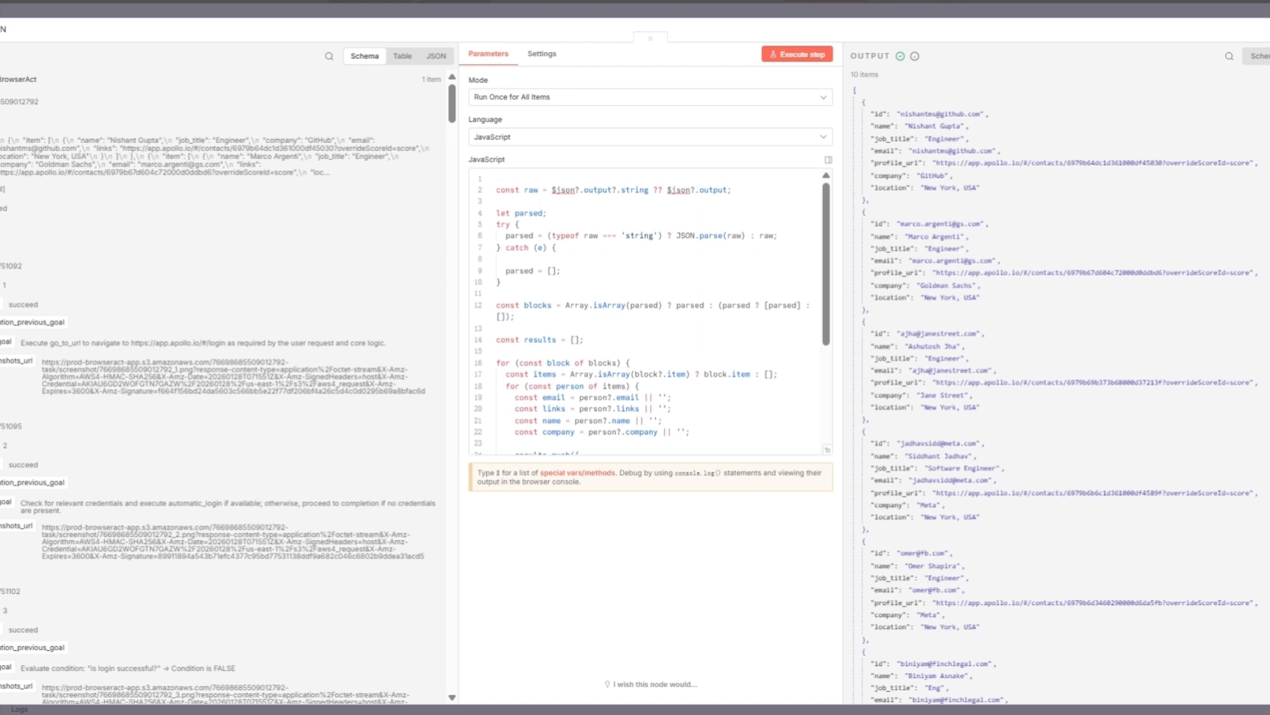
scroll(649, 311, down, 5)
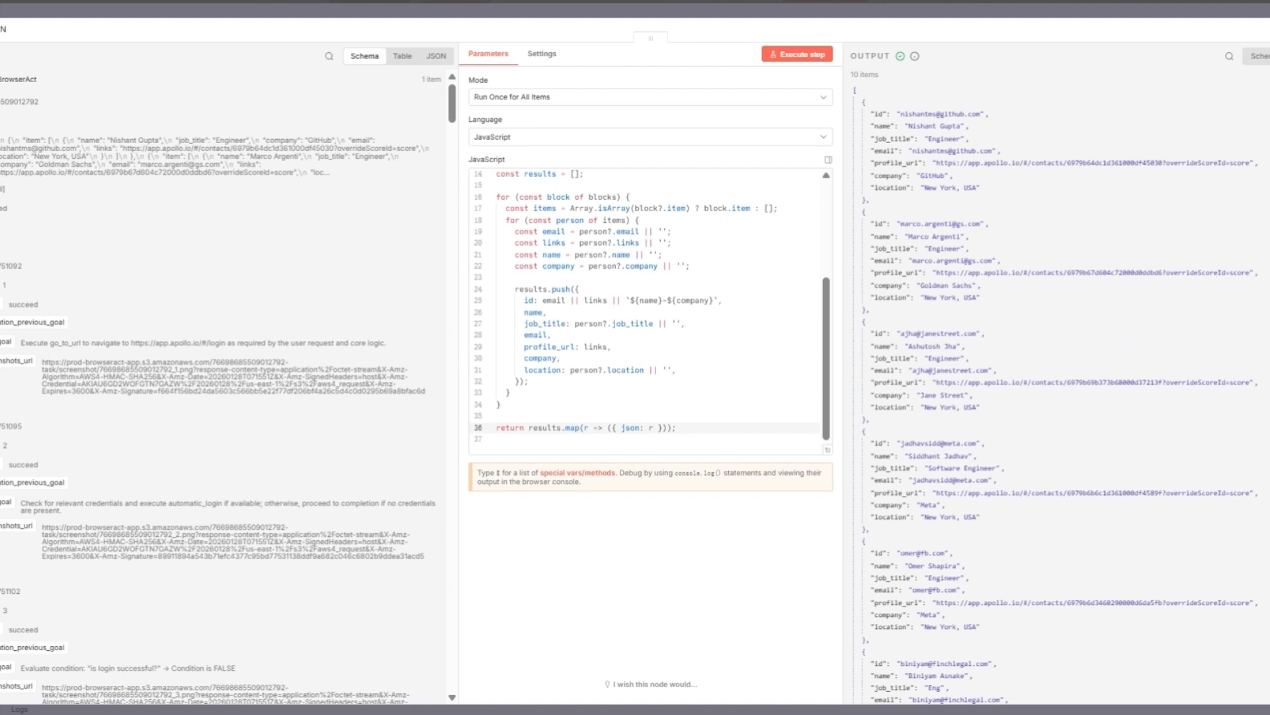
scroll(648, 311, up, 3)
scroll(648, 310, down, 3)
key(Escape)
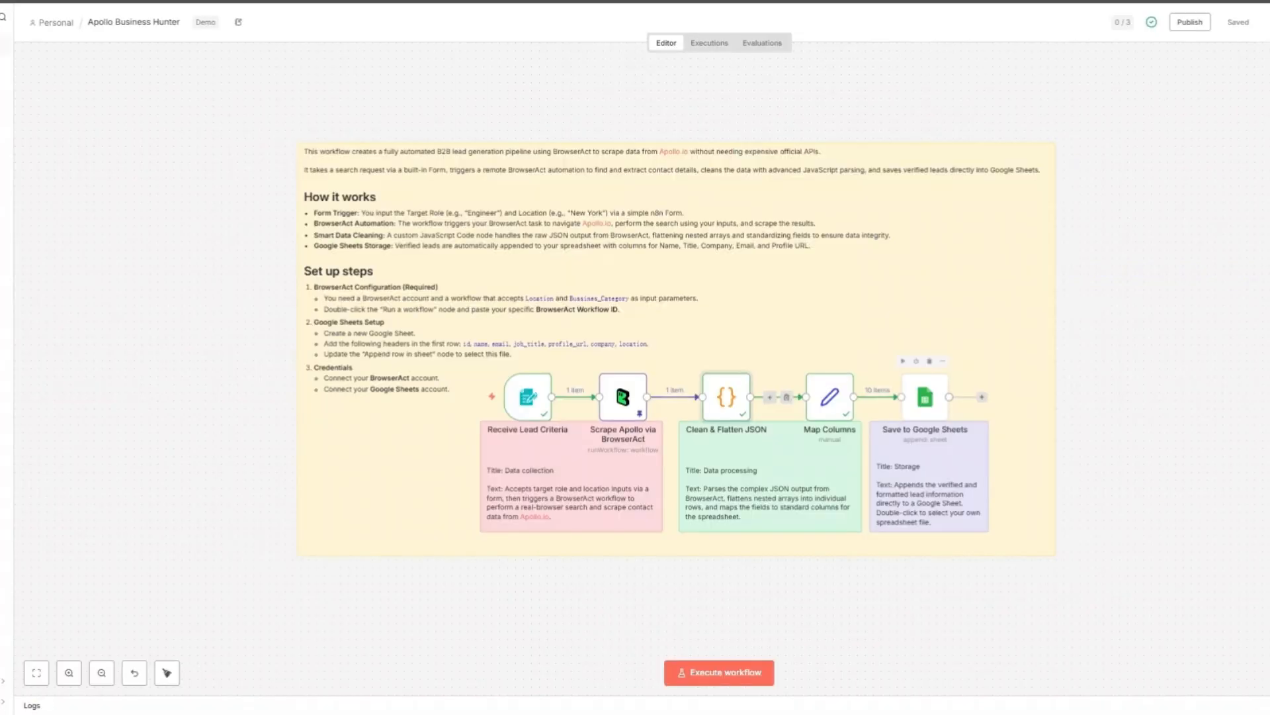
Step: Open the Map Columns node, review its manual field mappings from name to location, and close it
double_click(840, 417)
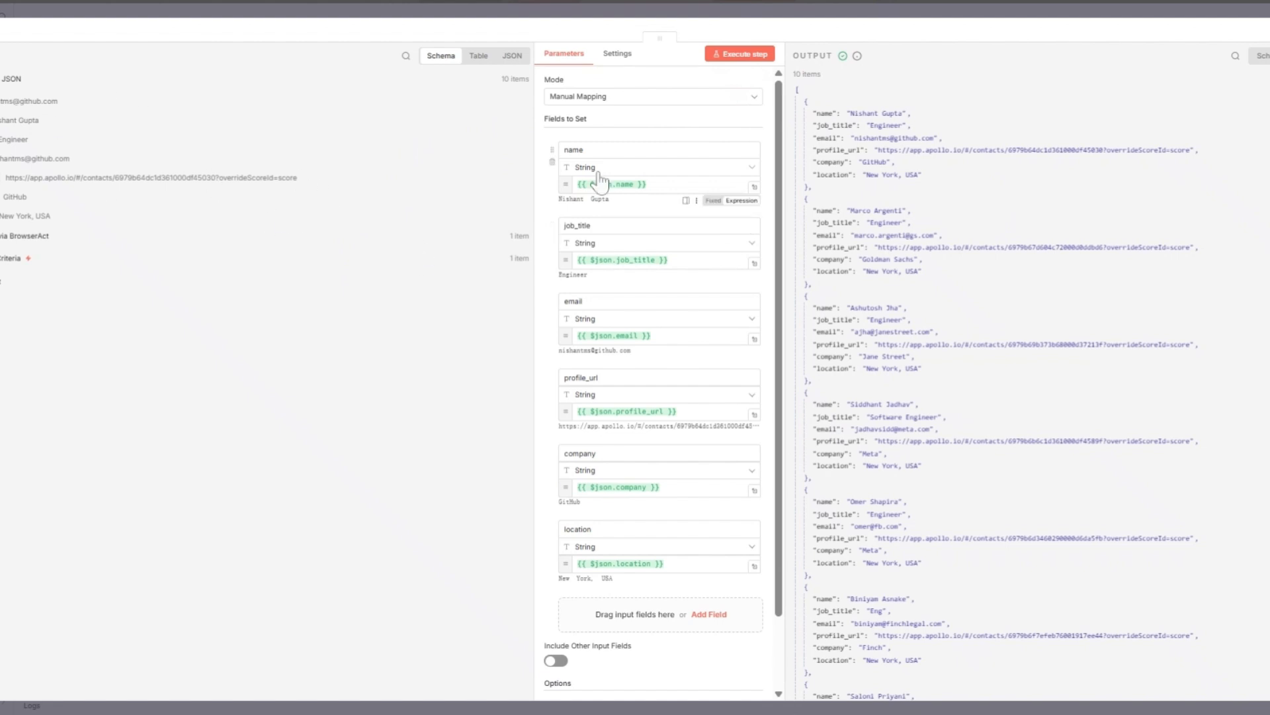
scroll(640, 209, down, 2)
scroll(639, 217, up, 2)
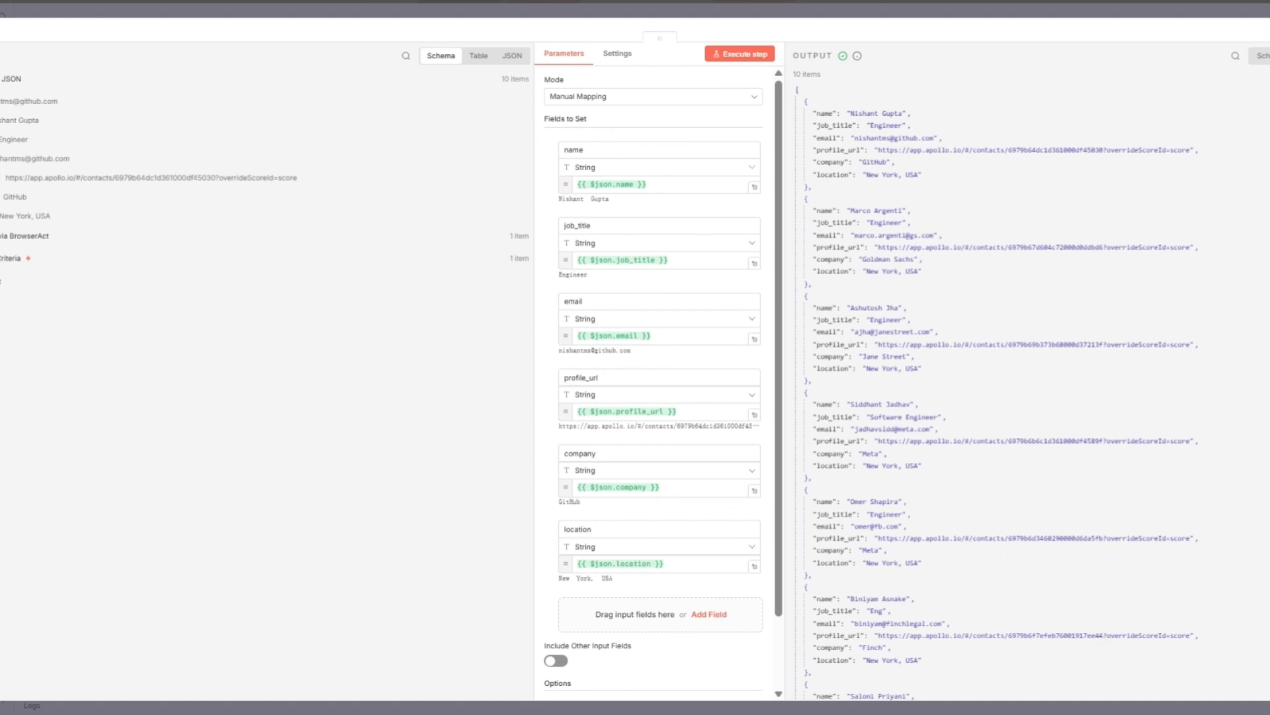
scroll(1158, 397, down, 5)
scroll(1158, 383, up, 5)
key(Escape)
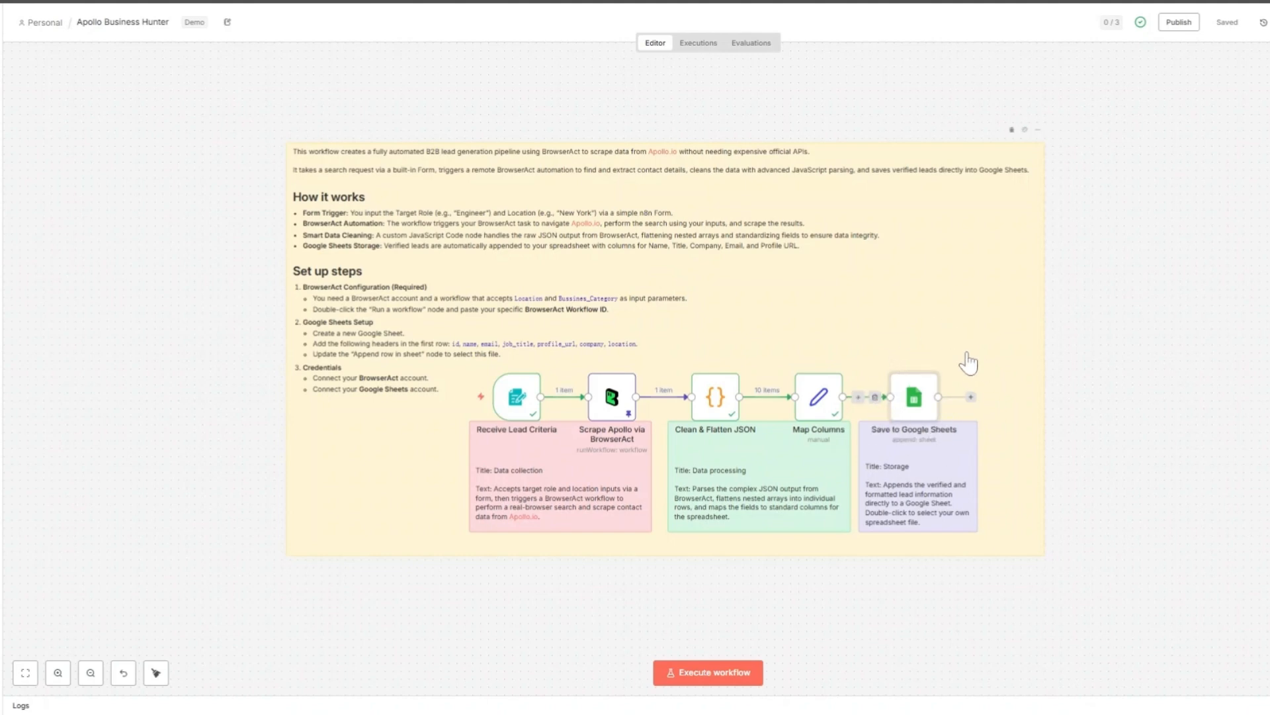
Step: Open the Save to Google Sheets node and review its Append Row operation, sheet002 target and column values
double_click(929, 407)
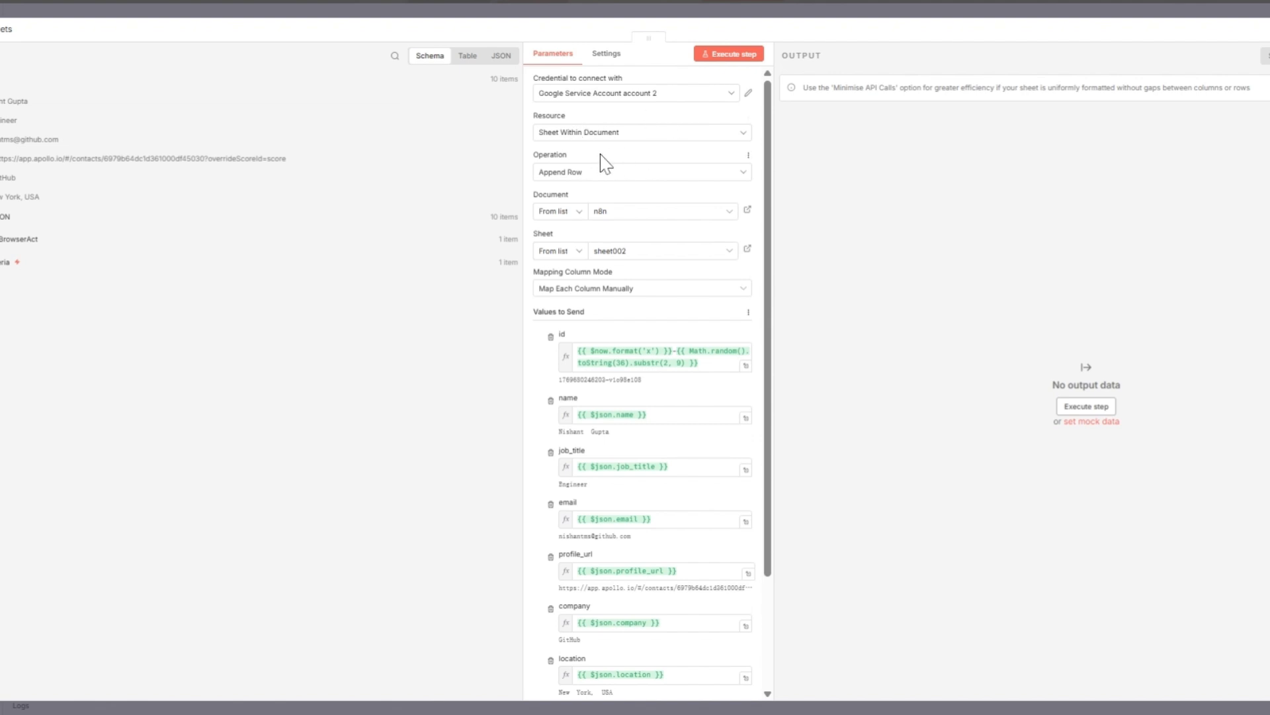
click(643, 173)
click(642, 184)
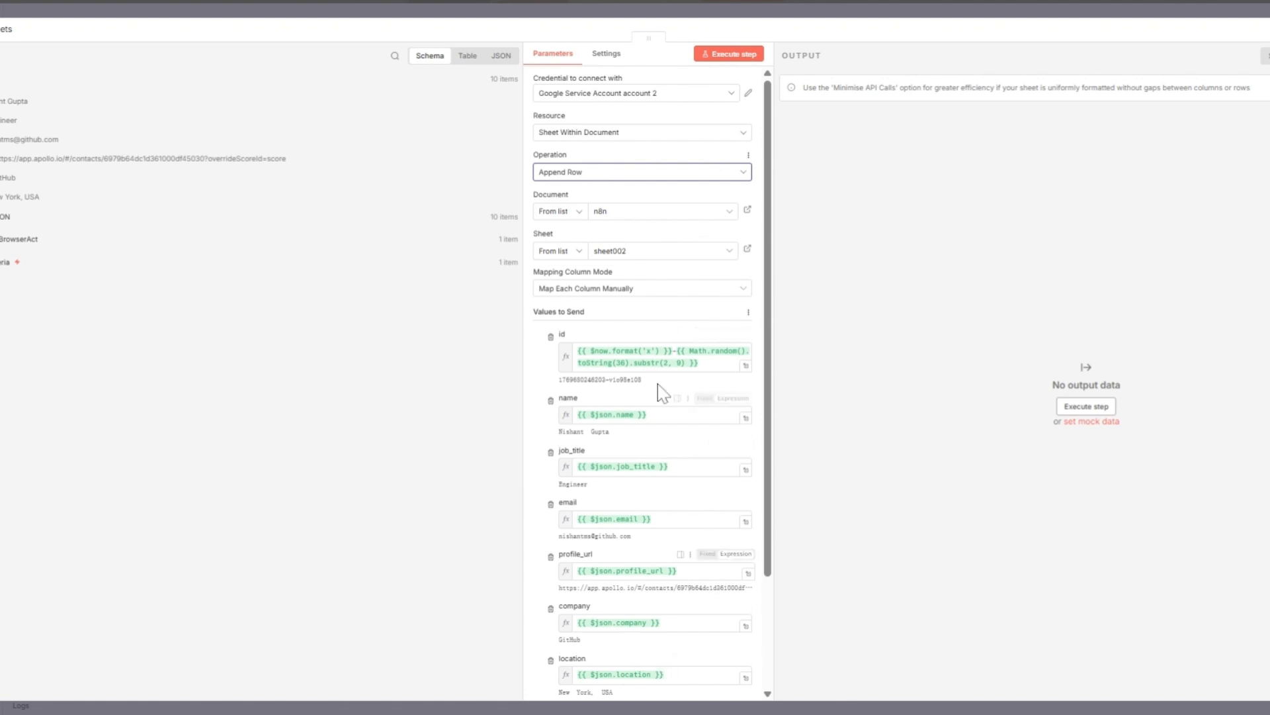
scroll(695, 406, down, 2)
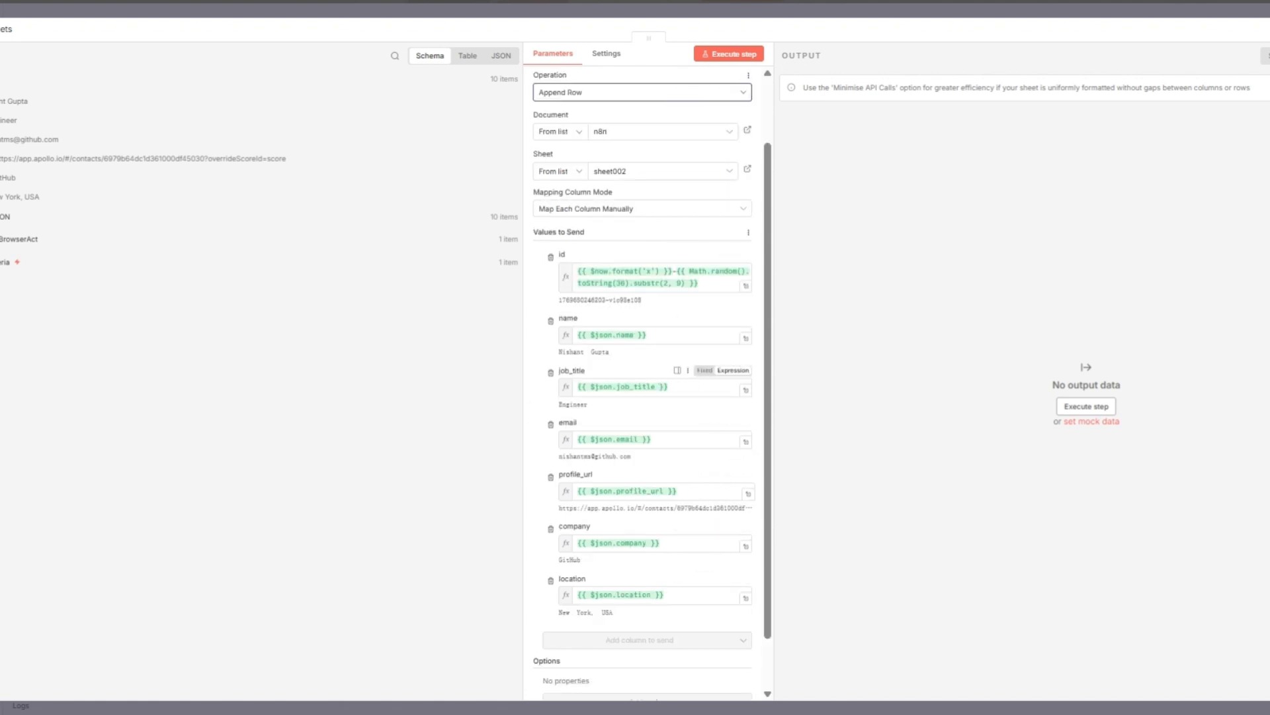